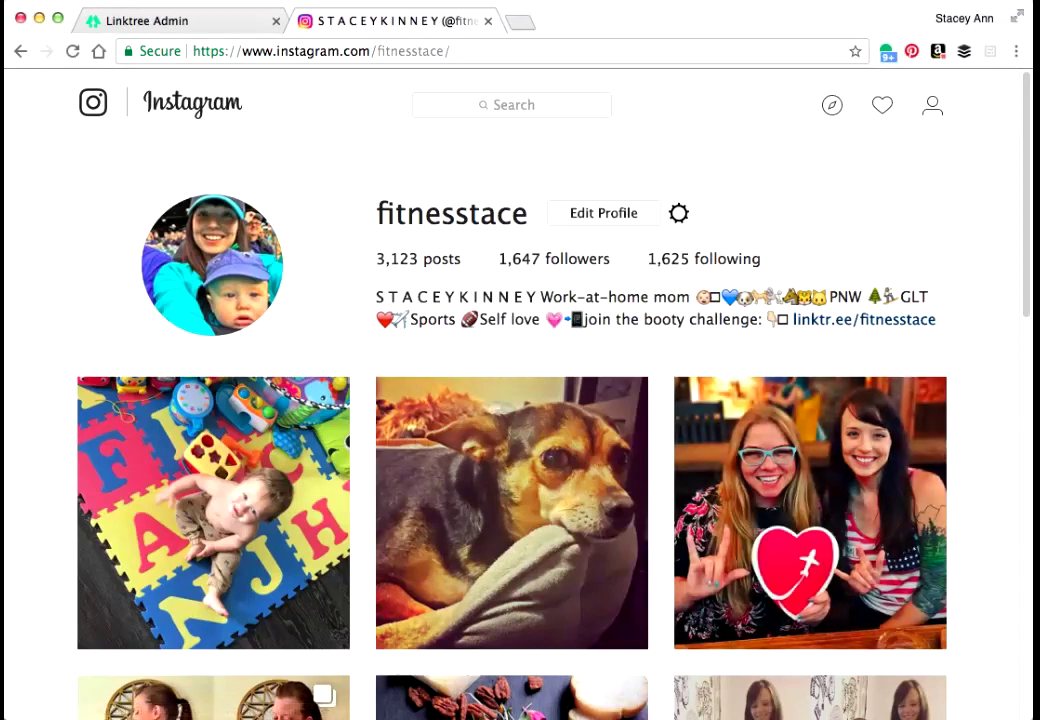
Step: Check that the Instagram profile's Website field holds the linktr.ee bio link, then return to Linktree admin
{"action": "scroll", "coordinate": [520, 400], "scroll_direction": "down", "scroll_amount": 1}
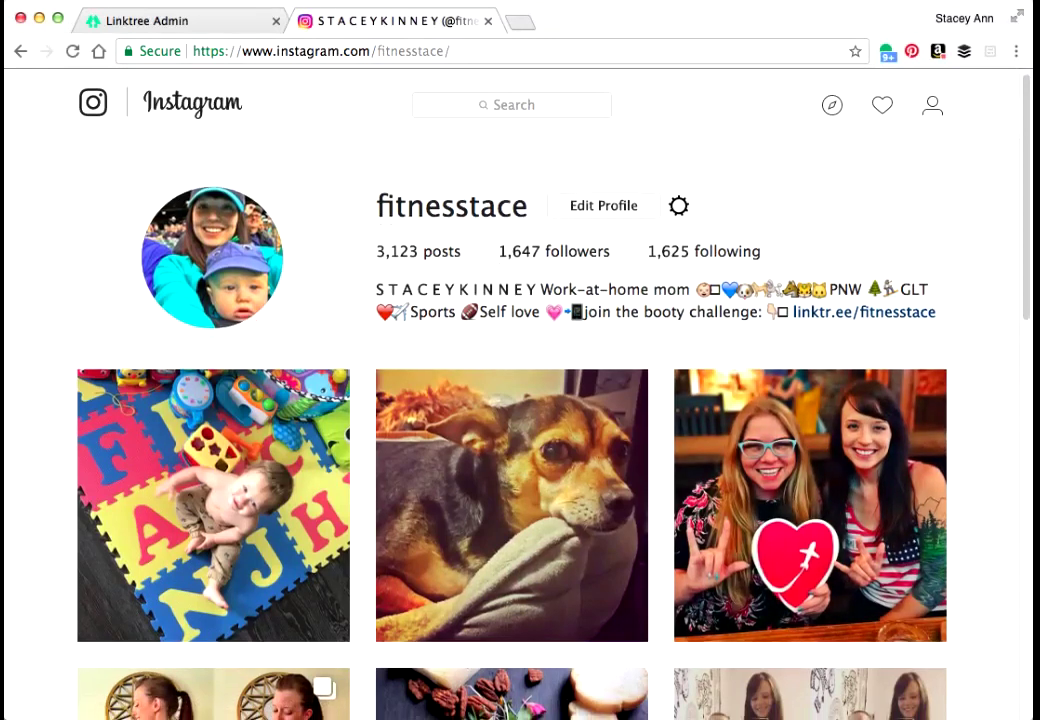
{"action": "scroll", "coordinate": [520, 400], "scroll_direction": "up", "scroll_amount": 1}
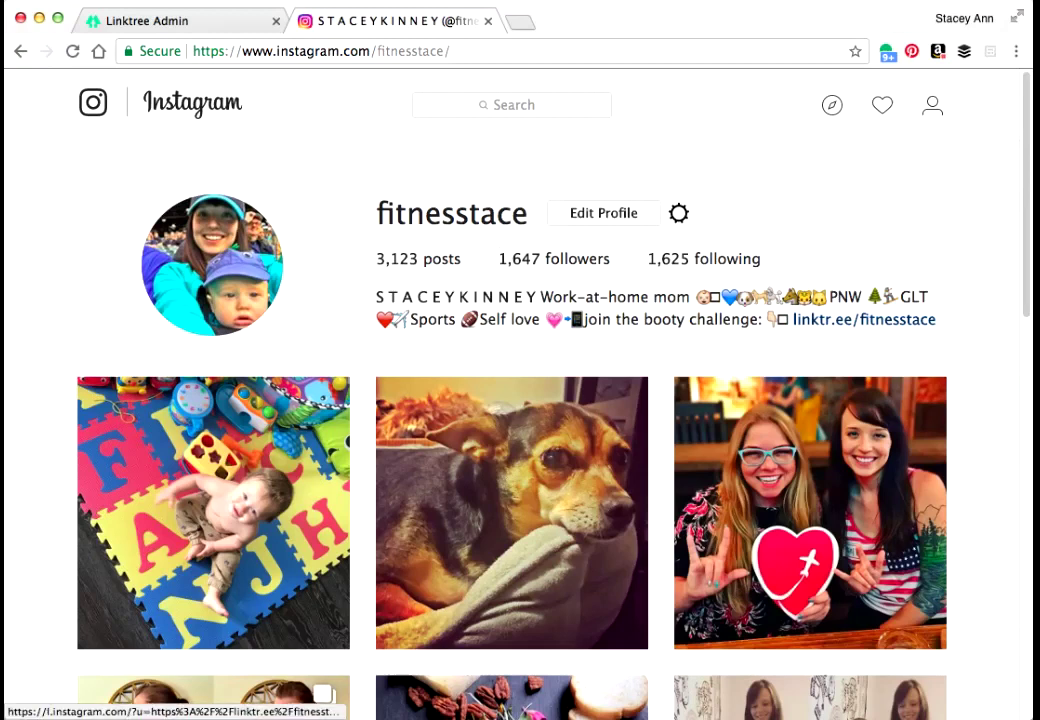
{"action": "left_click", "coordinate": [603, 213]}
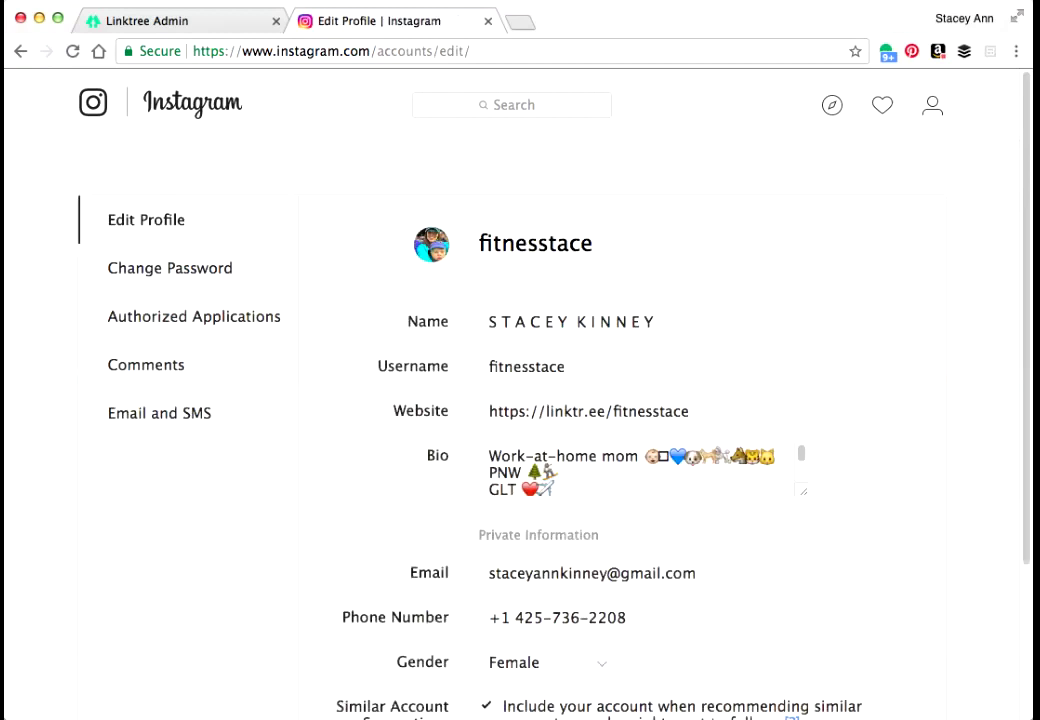
{"action": "left_click", "coordinate": [557, 411]}
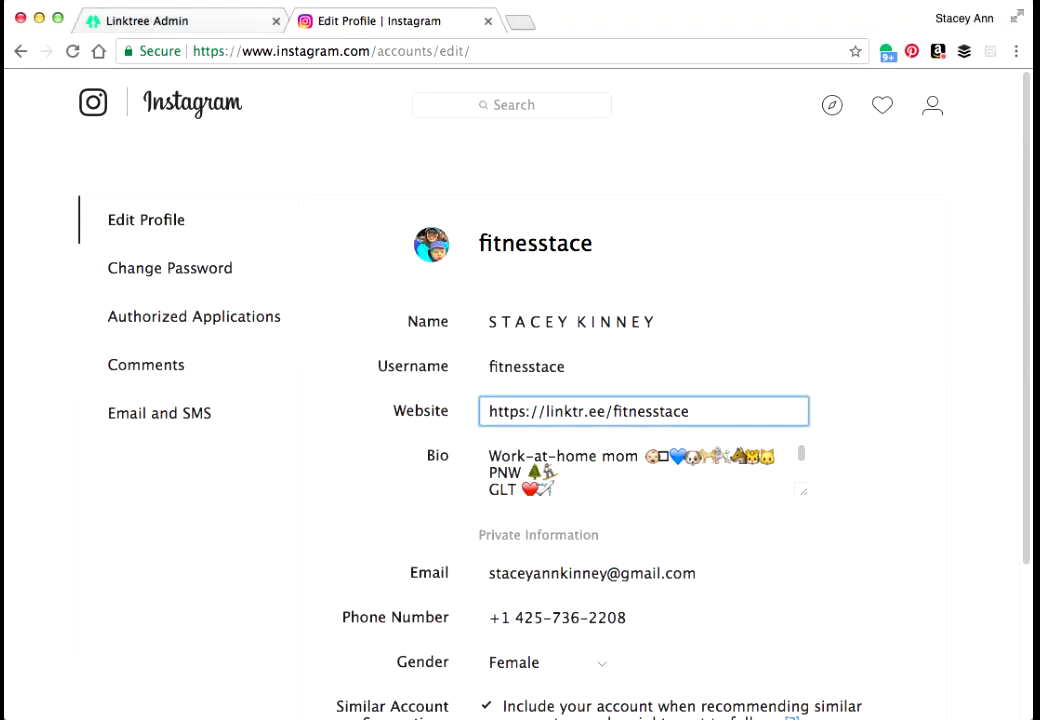
{"action": "left_click", "coordinate": [573, 411]}
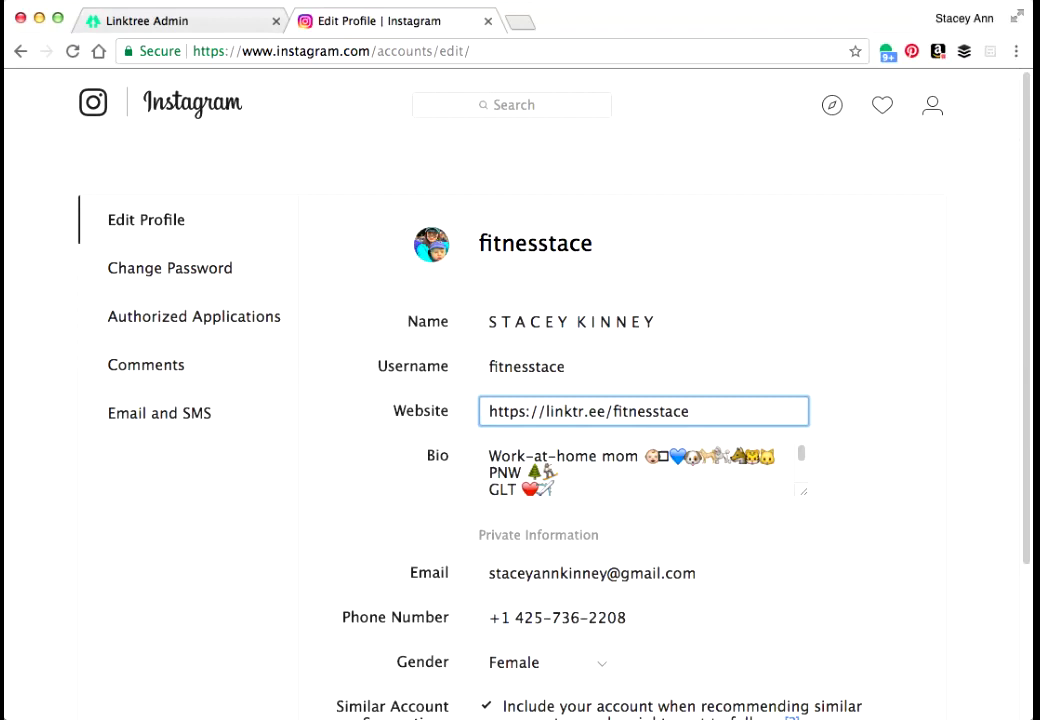
{"action": "key", "text": "ctrl+shift+Tab"}
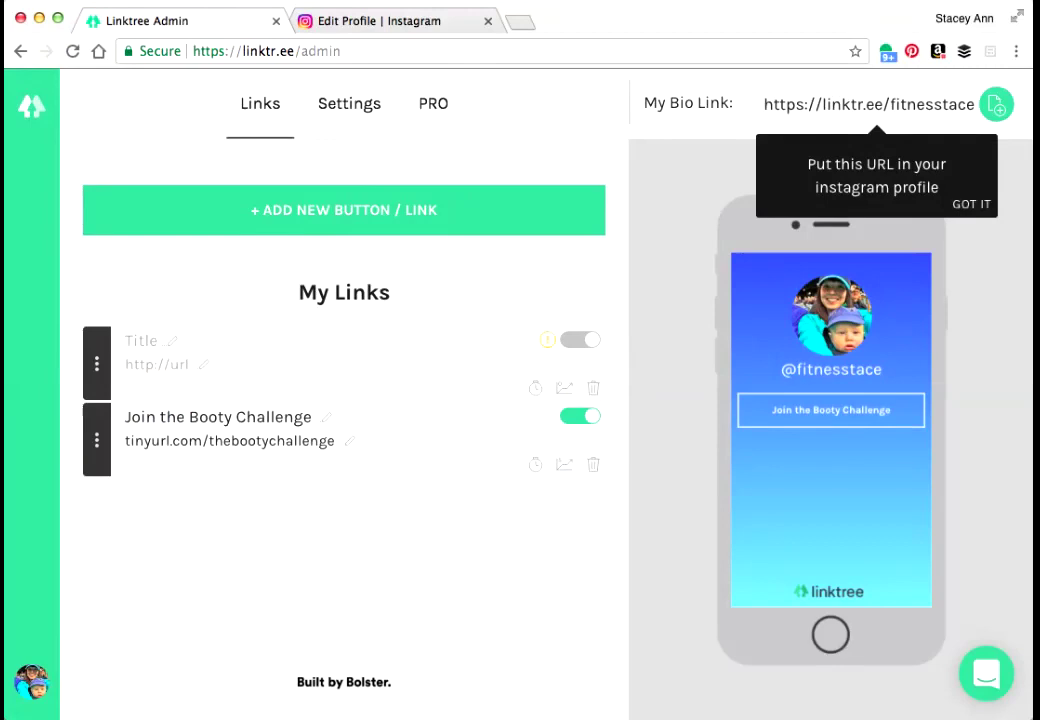
Step: Dismiss the bio-link tip, look over the Settings theme options, and go back to the Links list
{"action": "left_click", "coordinate": [971, 204]}
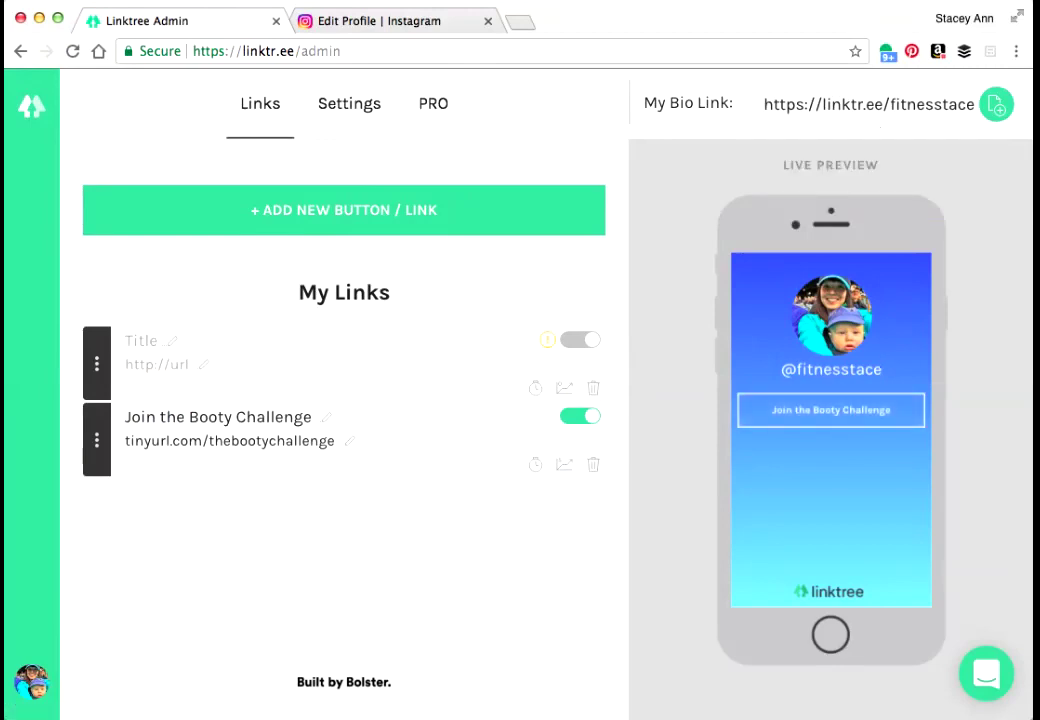
{"action": "left_click", "coordinate": [349, 103]}
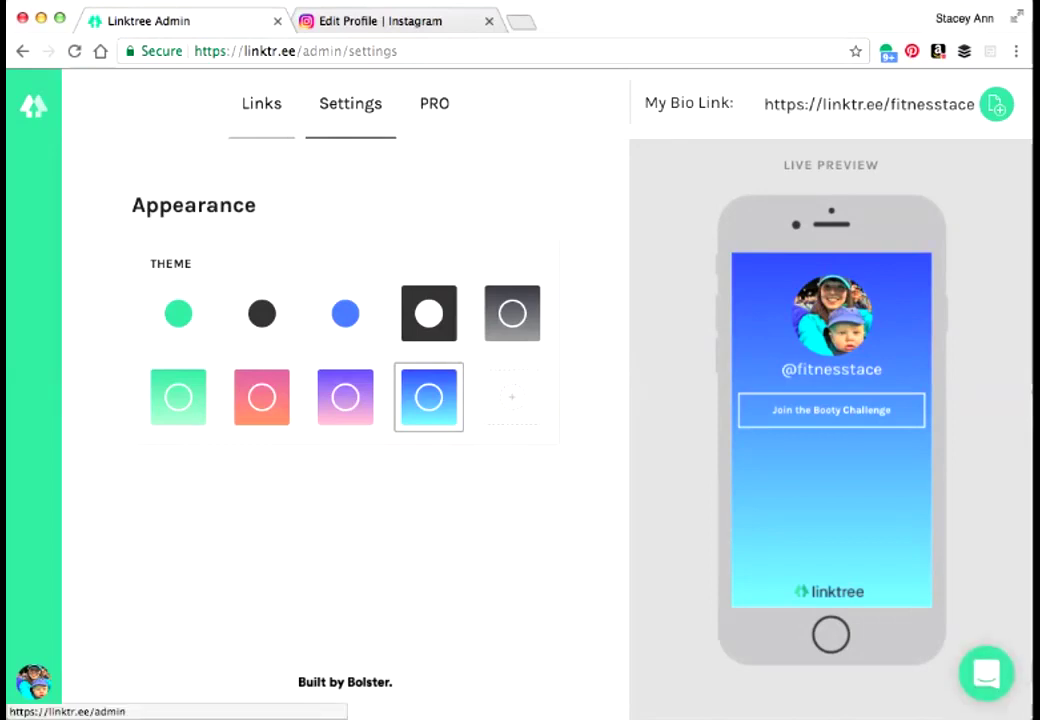
{"action": "left_click", "coordinate": [262, 103]}
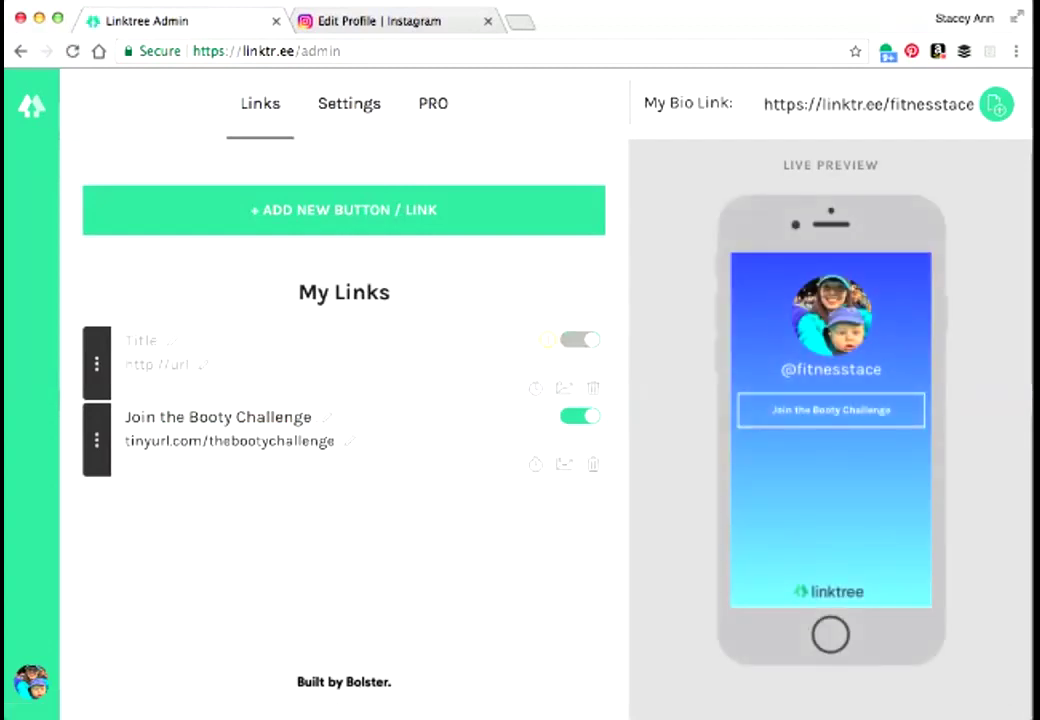
Step: Add a second blank link beneath the existing empty one, ready for its title
{"action": "left_click", "coordinate": [140, 340]}
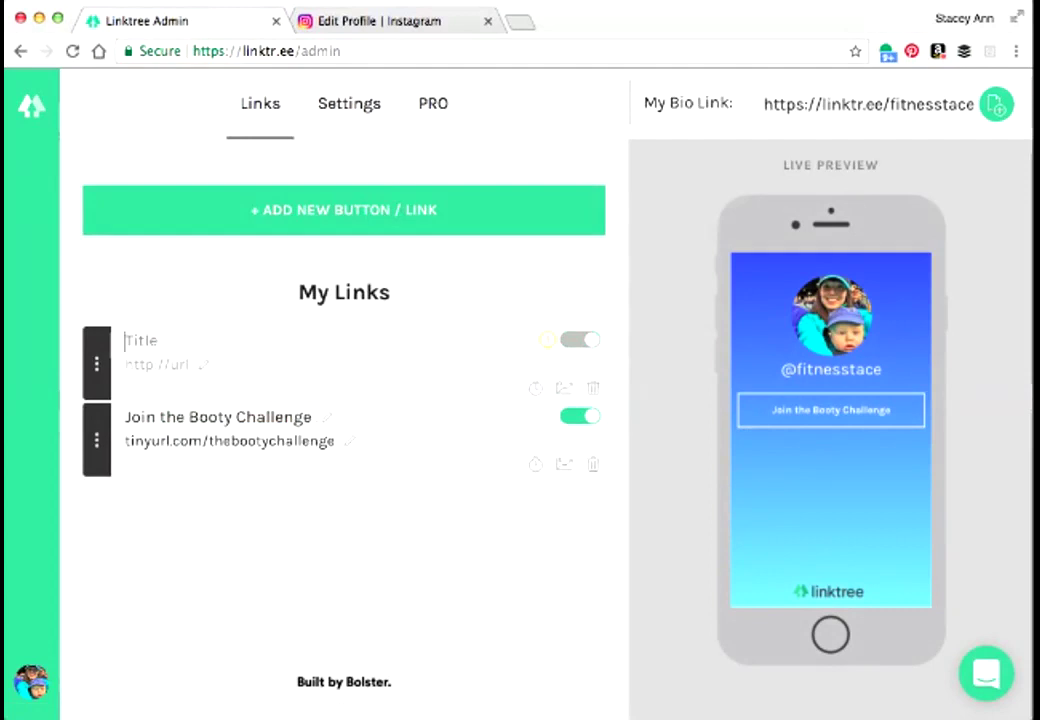
{"action": "left_click", "coordinate": [150, 364]}
{"action": "key", "text": "Return"}
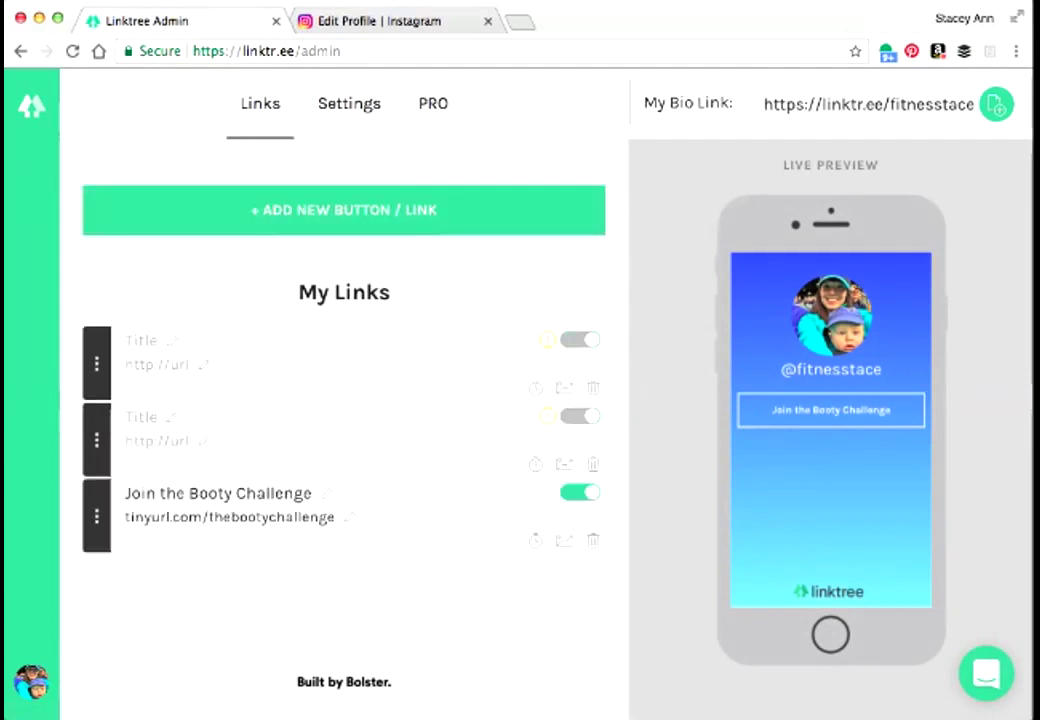
{"action": "left_click", "coordinate": [140, 417]}
Step: Name the top link as the fitness site's ': HOME' link and set its URL to the personal website
{"action": "left_click", "coordinate": [140, 340]}
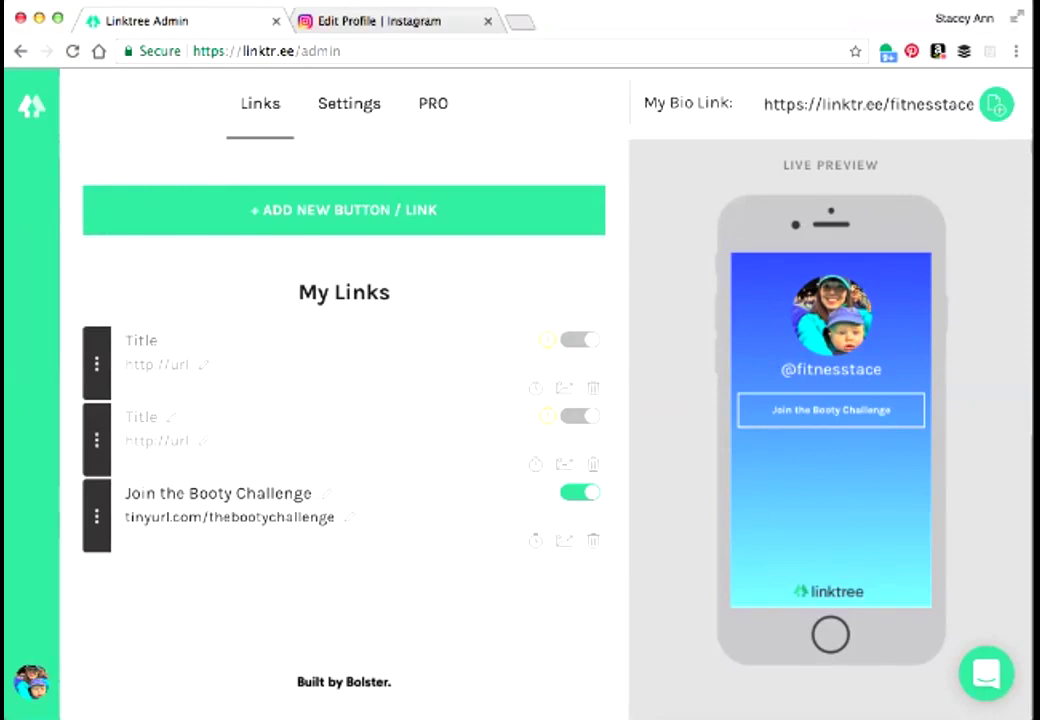
{"action": "type", "text": "Stacey Kinney"}
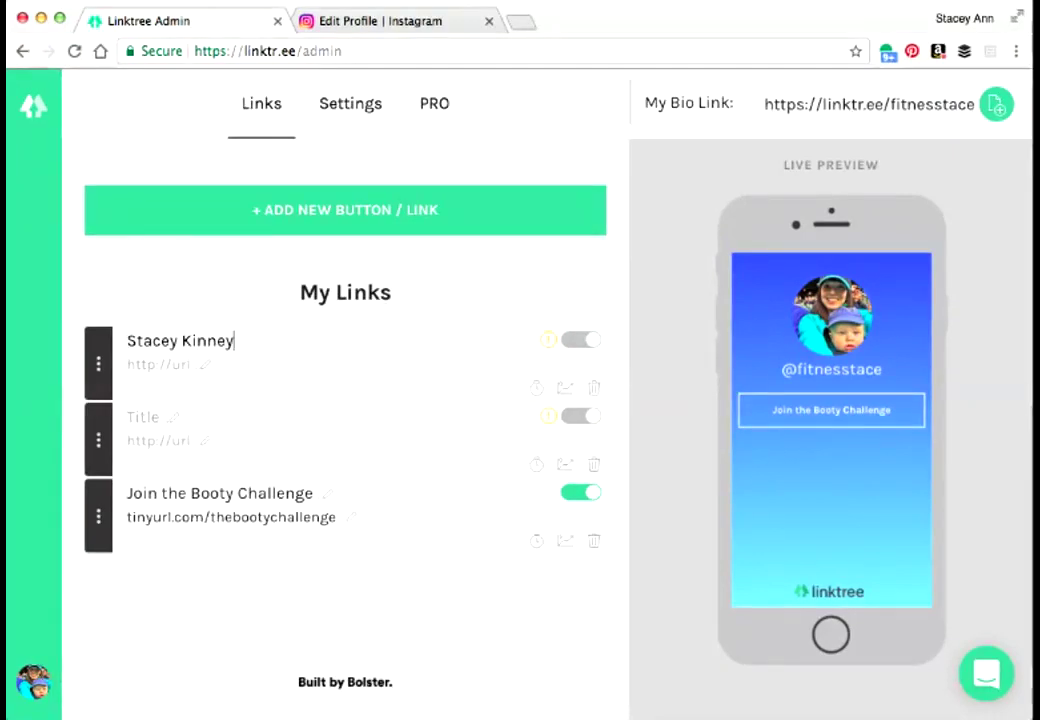
{"action": "type", "text": " Fitness: HOME"}
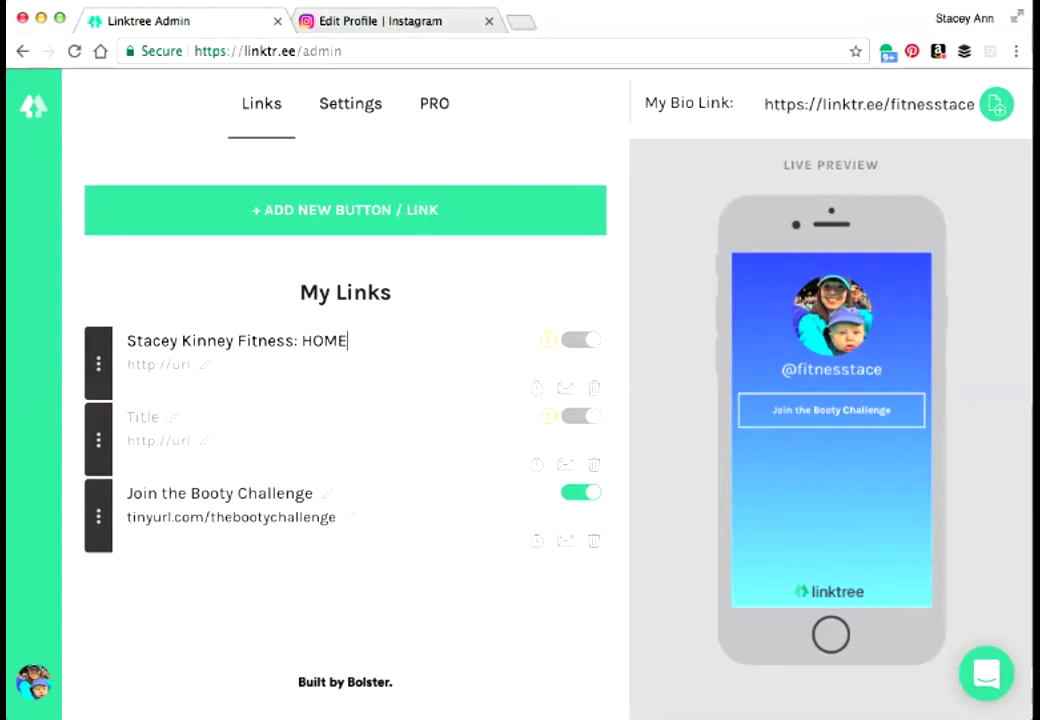
{"action": "left_click", "coordinate": [130, 364]}
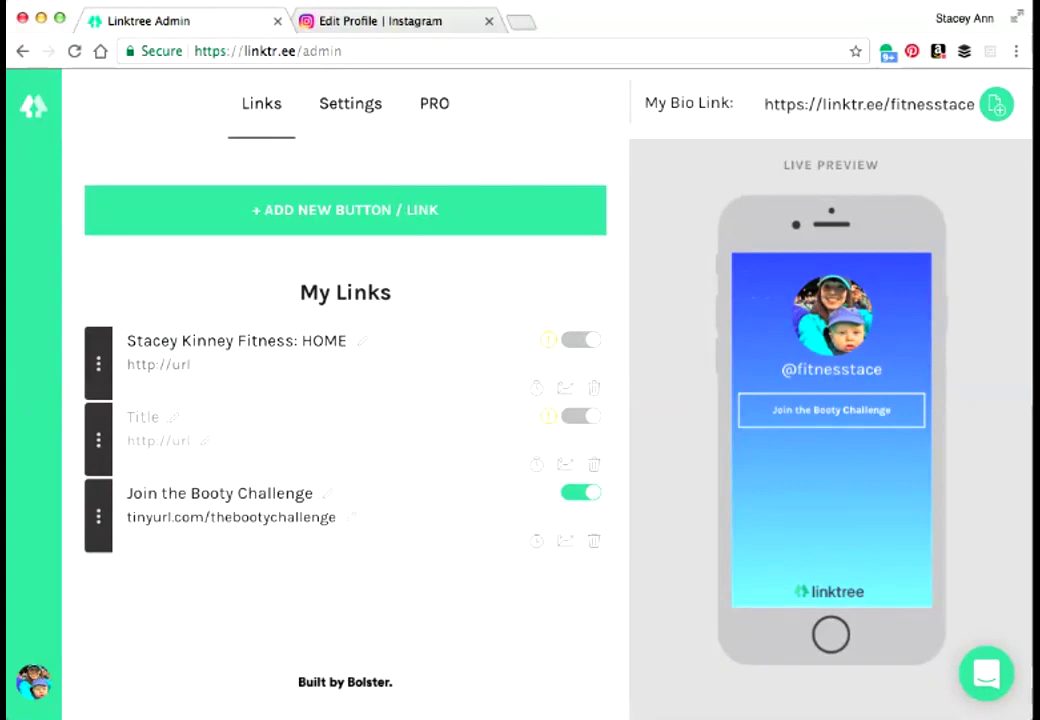
{"action": "type", "text": "www.staceykinney"}
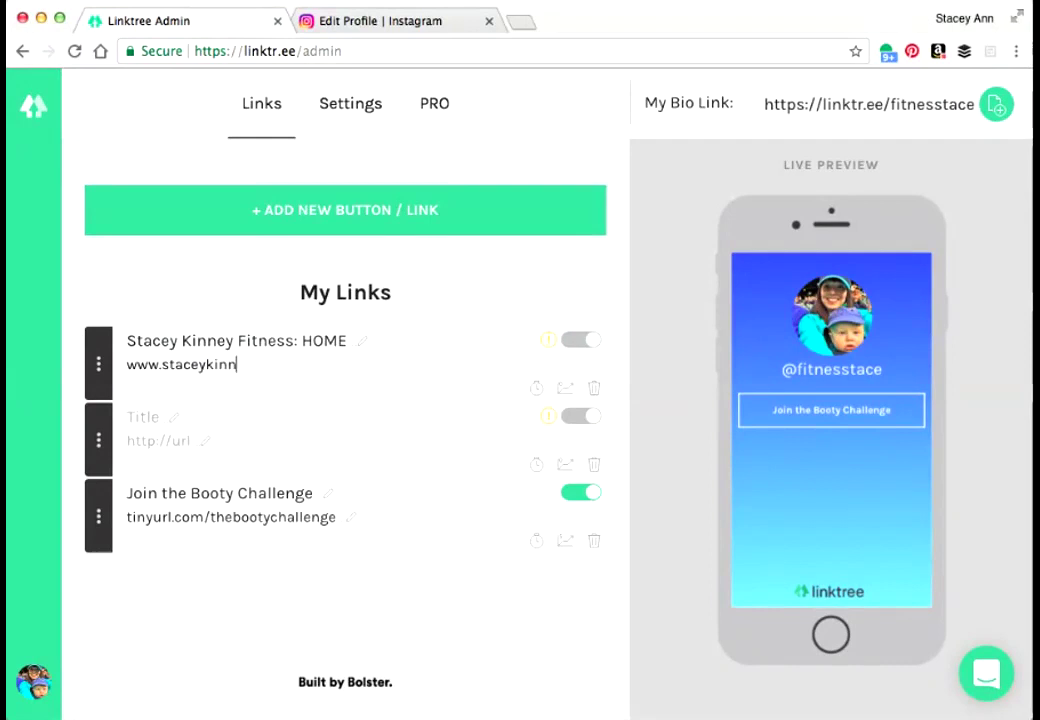
{"action": "type", "text": ".com"}
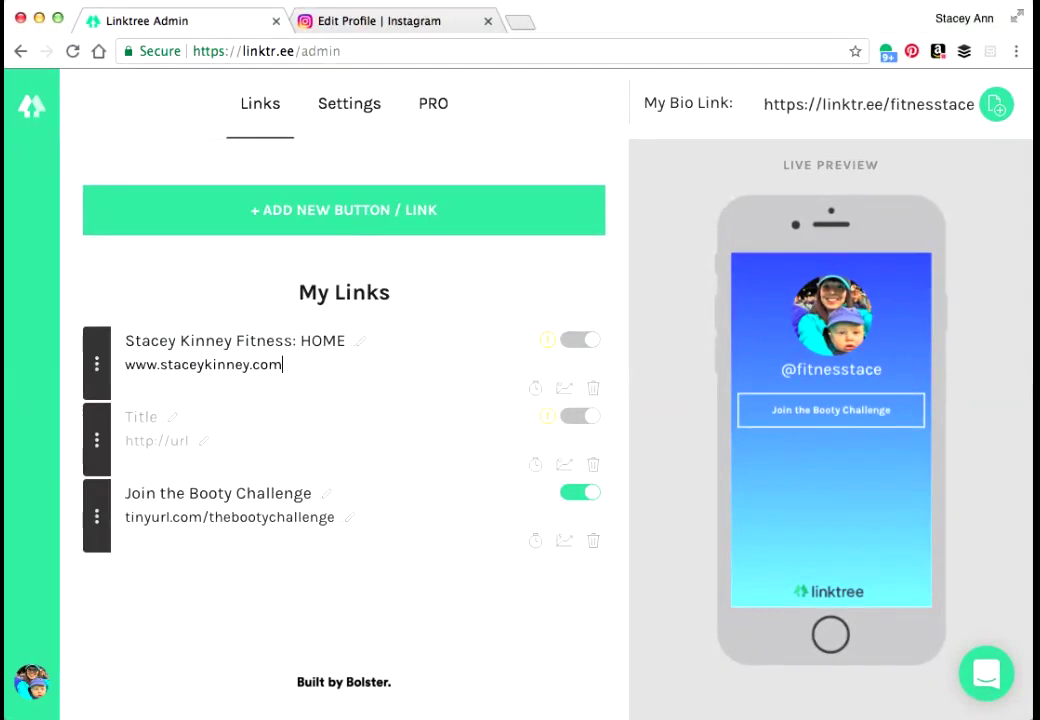
{"action": "key", "text": "Return"}
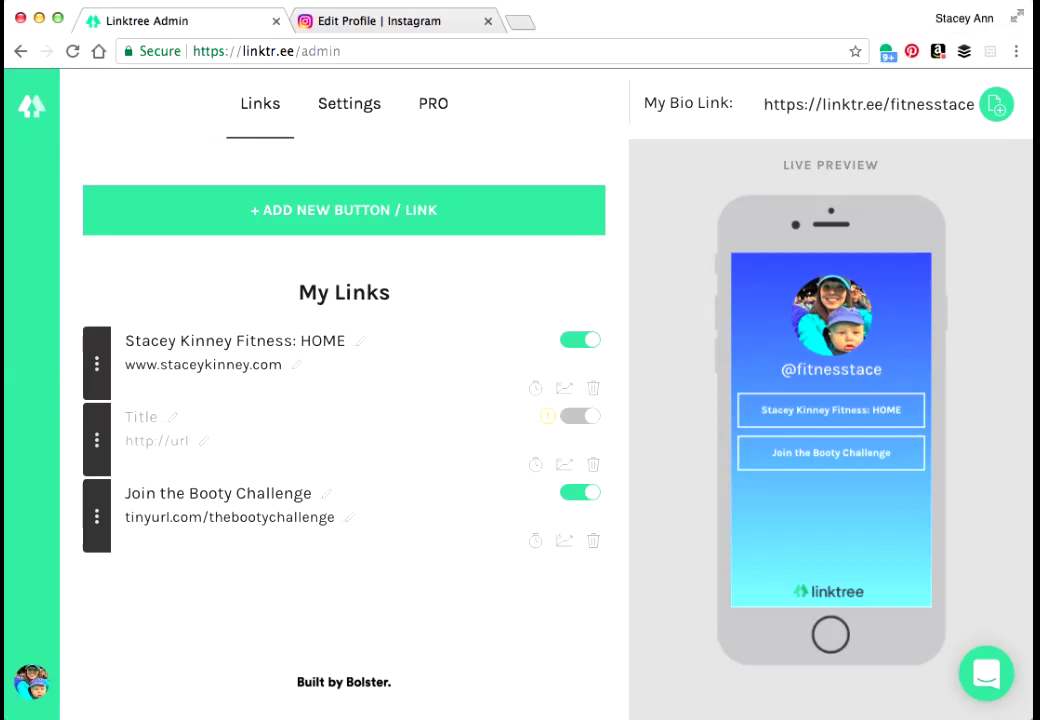
Step: Title the remaining blank link 'Follow me on Snapchat:' with the Snapchat profile URL, then add a new blank link
{"action": "left_click", "coordinate": [140, 417]}
{"action": "type", "text": "Follow me on "}
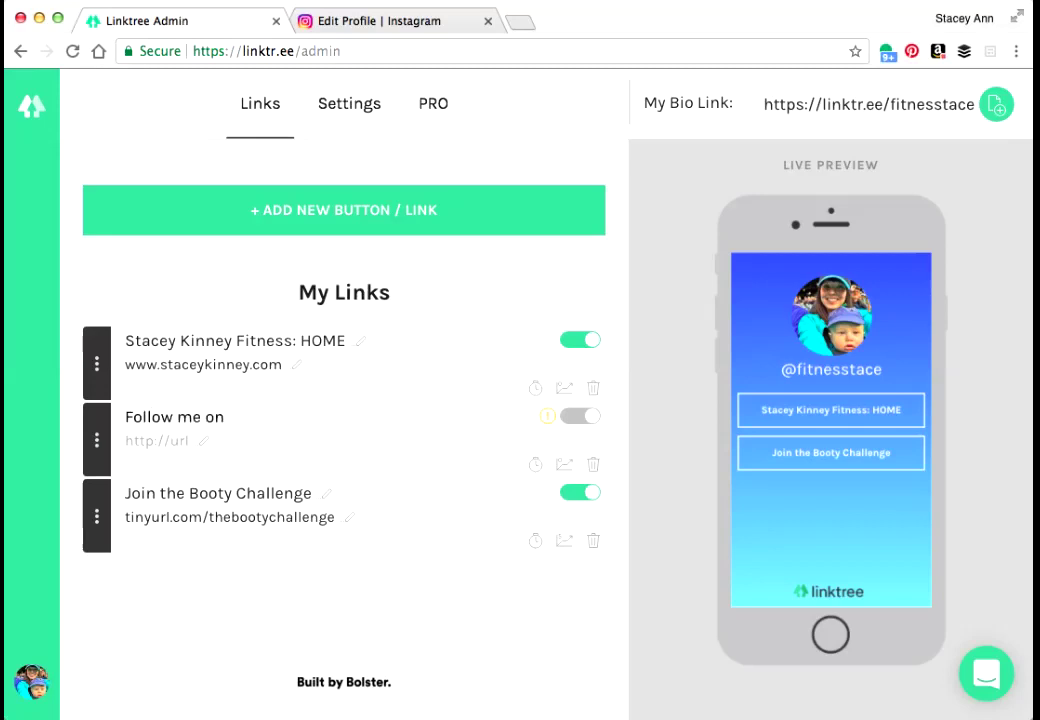
{"action": "type", "text": "Snapca"}
{"action": "key", "text": "BackSpace"}
{"action": "type", "text": "hat:"}
{"action": "key", "text": "Return"}
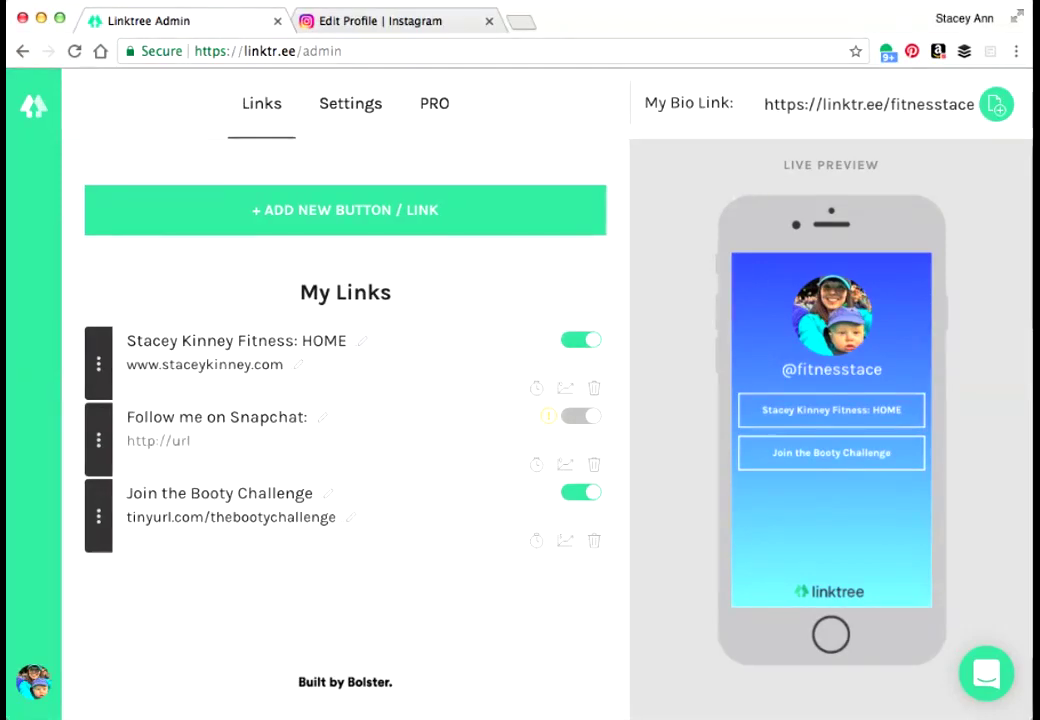
{"action": "type", "text": "www.snapchat.com/"}
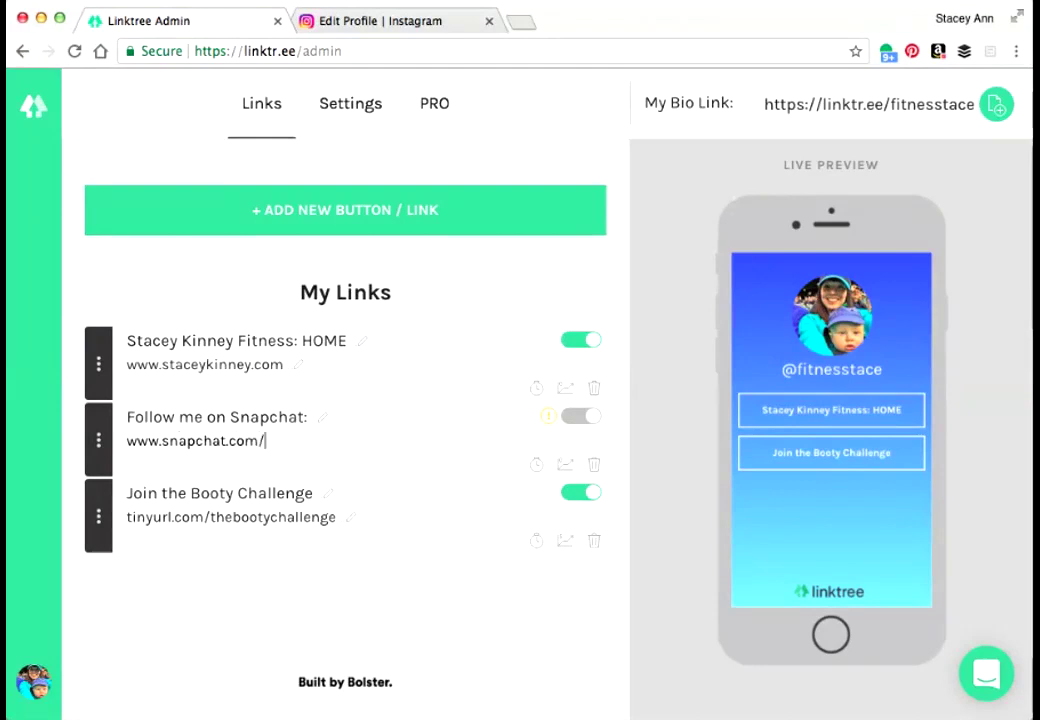
{"action": "type", "text": "add/staceybeenbad"}
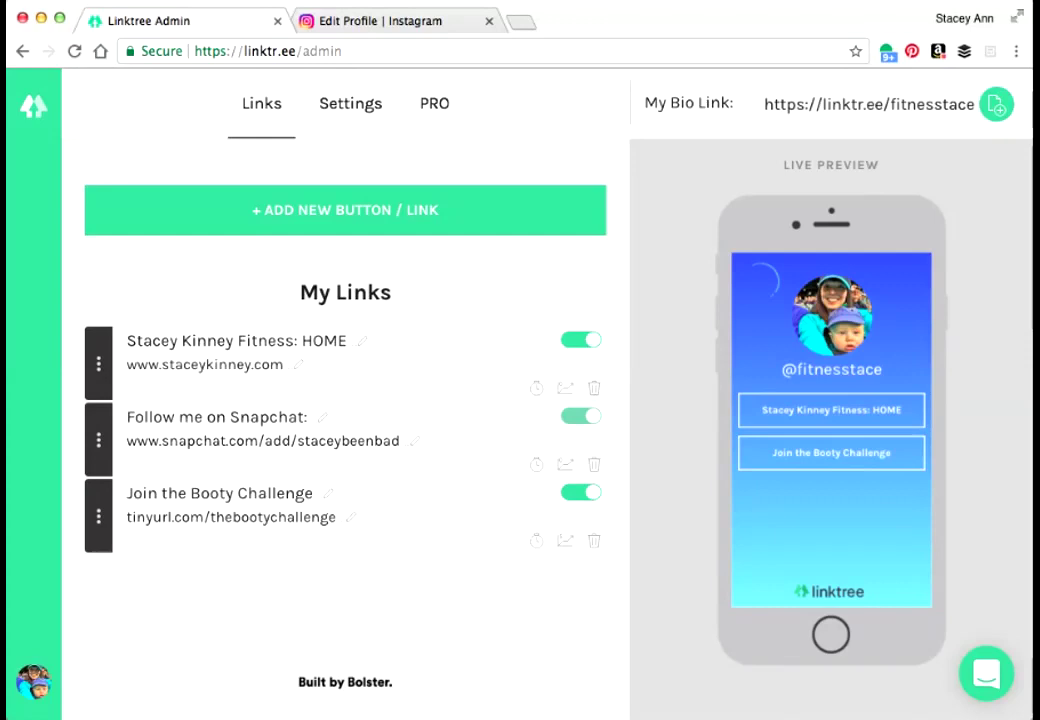
{"action": "key", "text": "Return"}
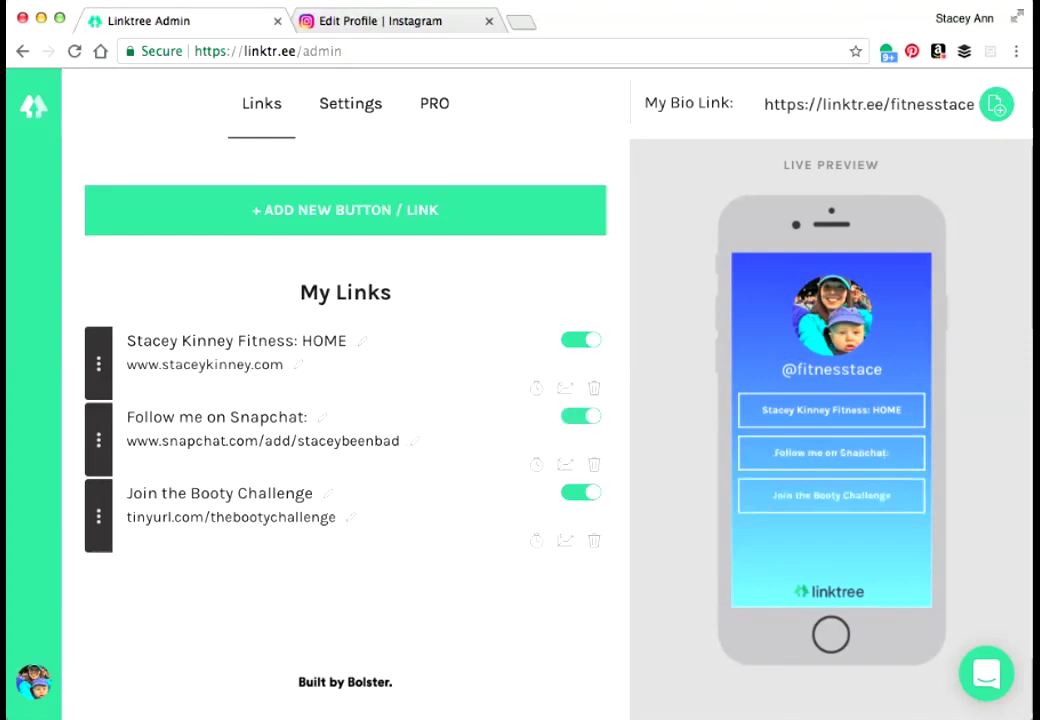
{"action": "left_click", "coordinate": [345, 210]}
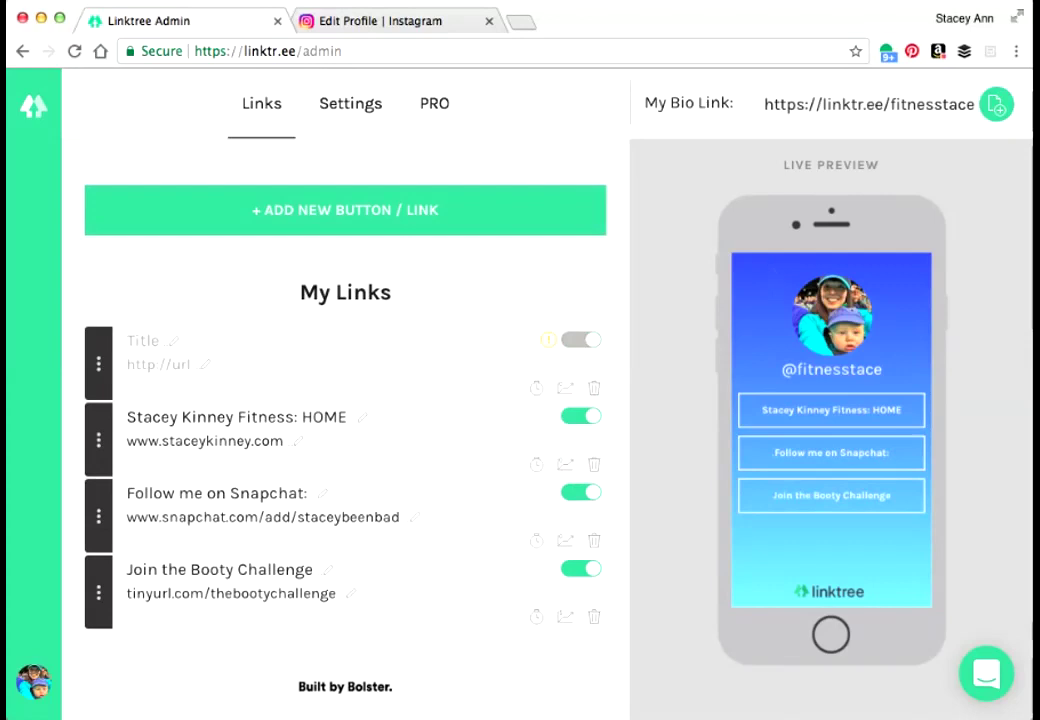
Step: Title the new link 'Follow me on Facebook:' and set its URL to the Facebook fitness page
{"action": "left_click", "coordinate": [140, 340]}
{"action": "type", "text": "Follow me on Facebook"}
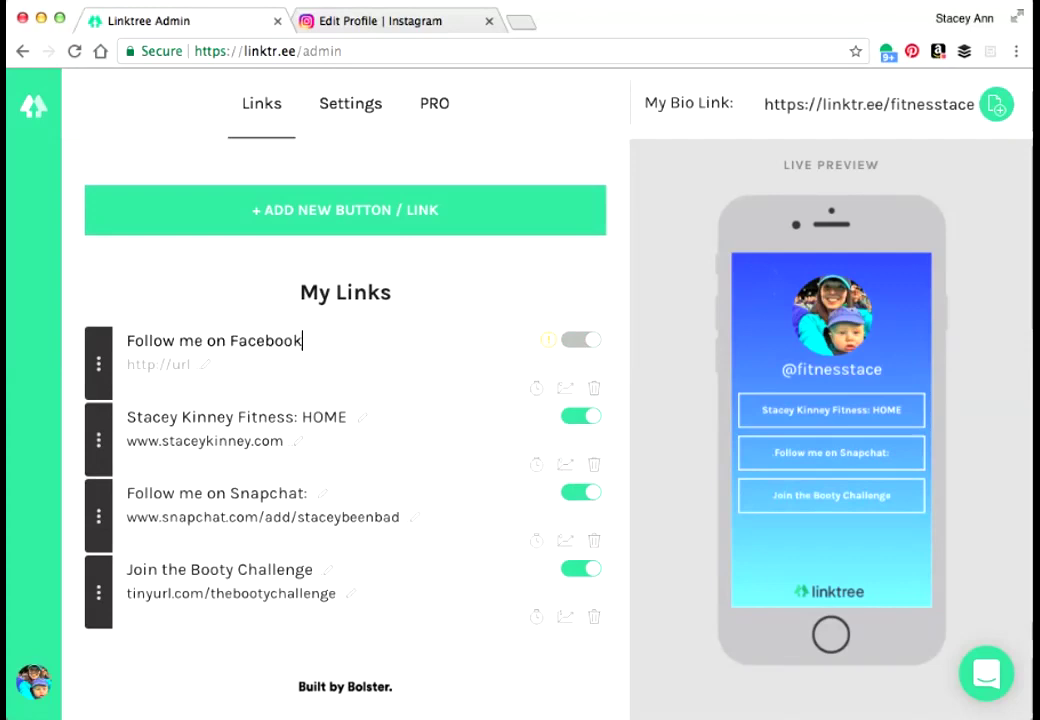
{"action": "type", "text": ":"}
{"action": "left_click", "coordinate": [130, 364]}
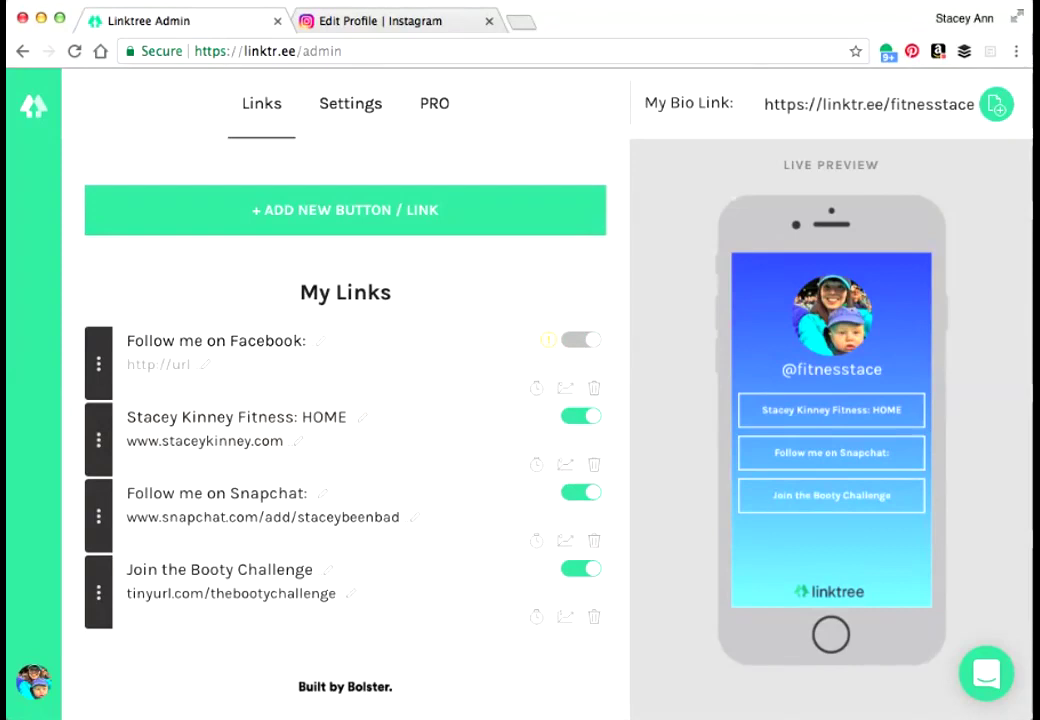
{"action": "type", "text": "www."}
{"action": "type", "text": "facebook.com/"}
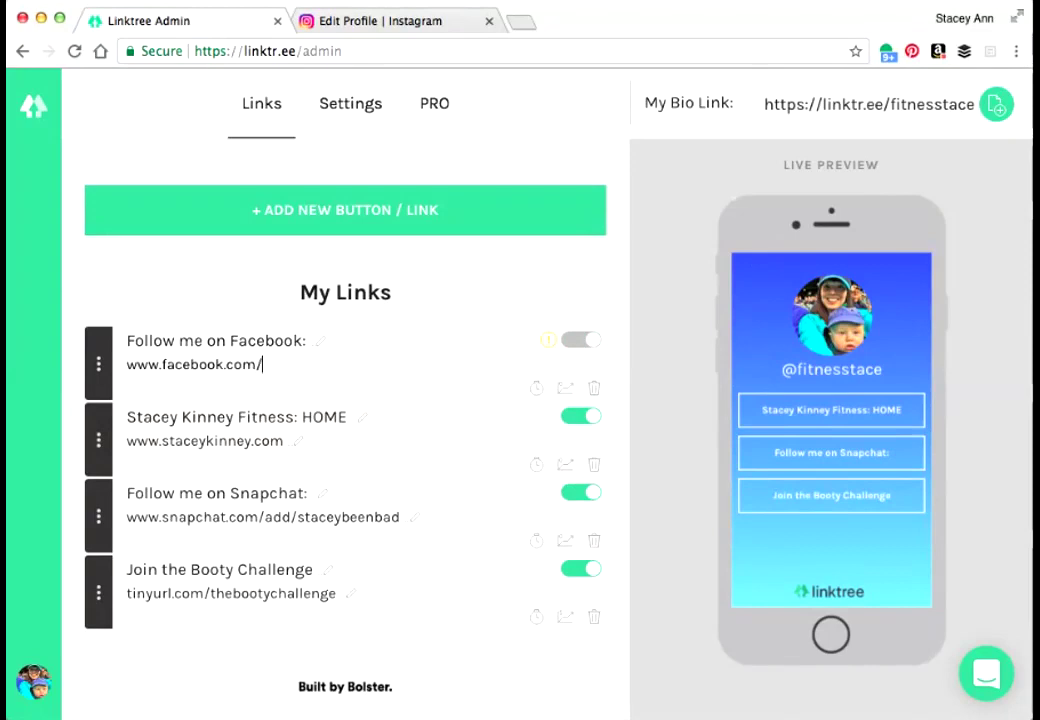
{"action": "type", "text": "staceykinneyfitness"}
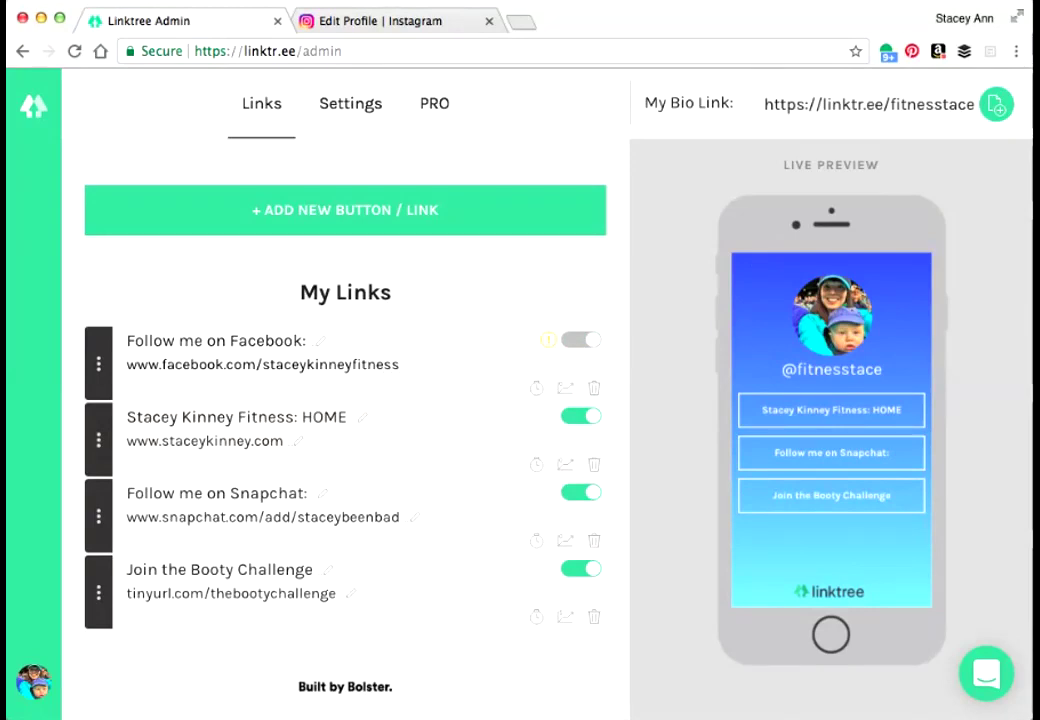
{"action": "key", "text": "Return"}
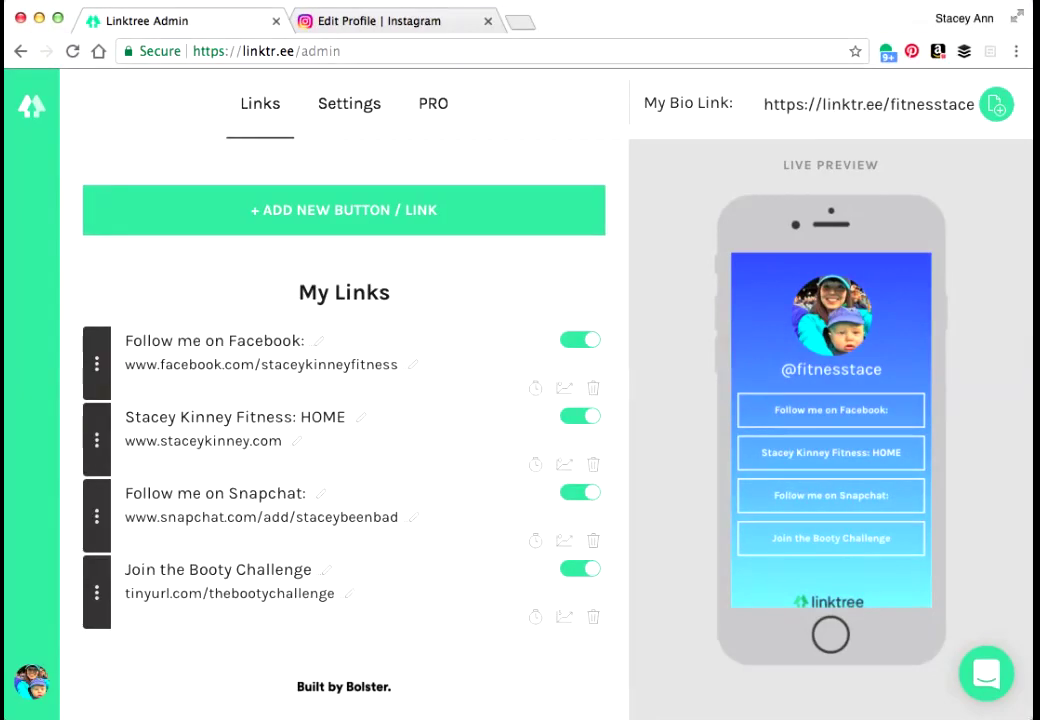
Step: Move HOME to the top of the list and Join the Booty Challenge directly beneath it
{"action": "left_click_drag", "start_coordinate": [96, 440], "coordinate": [96, 362]}
{"action": "left_click_drag", "start_coordinate": [96, 592], "coordinate": [97, 436]}
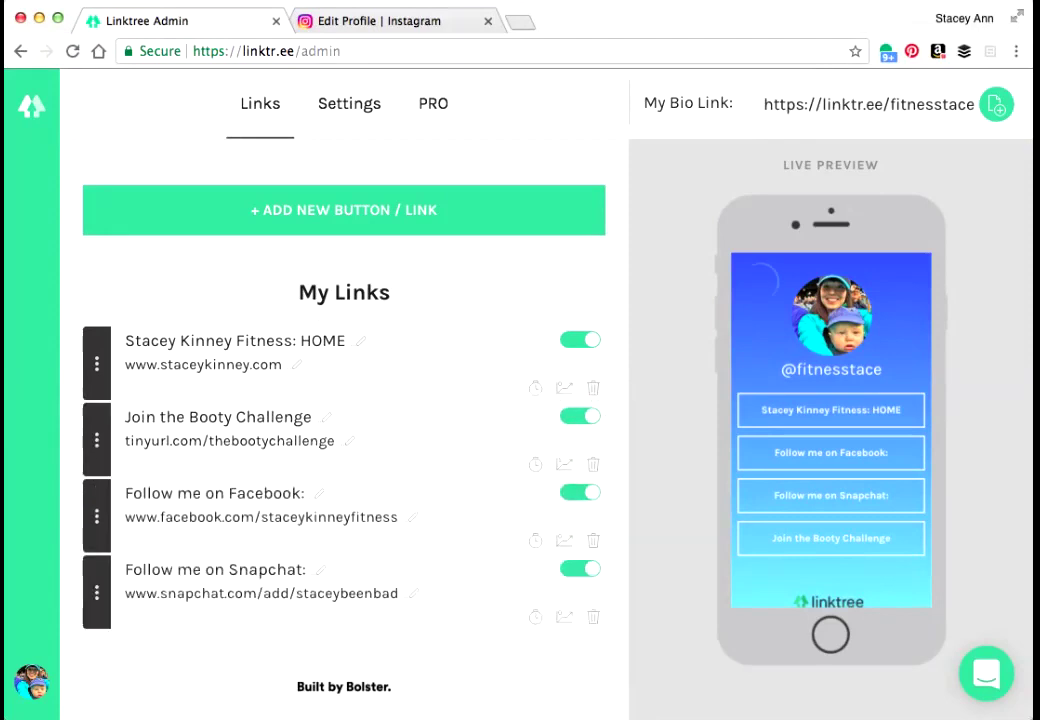